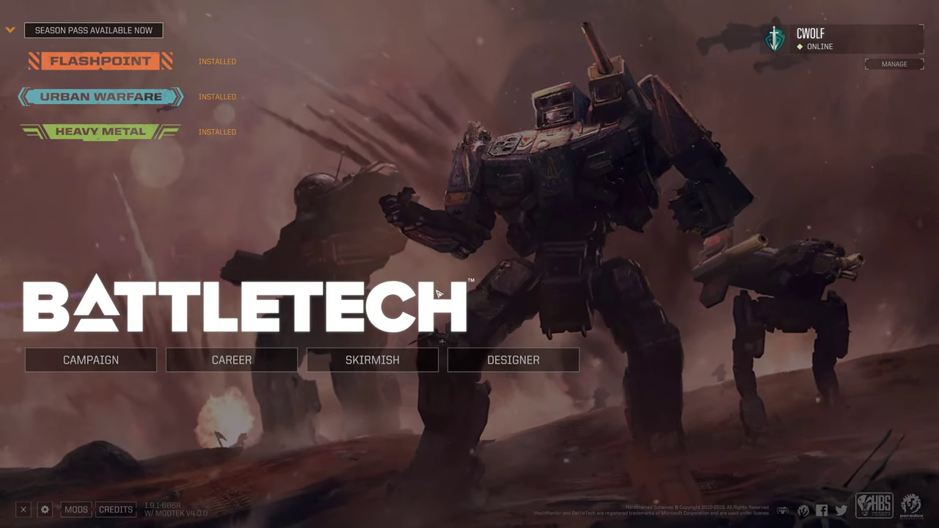
Open the Designer and load the story_1a_vague_coordinates encounter layer for the Vague Coordinates contract.
{"action": "left_click", "coordinate": [495, 353]}
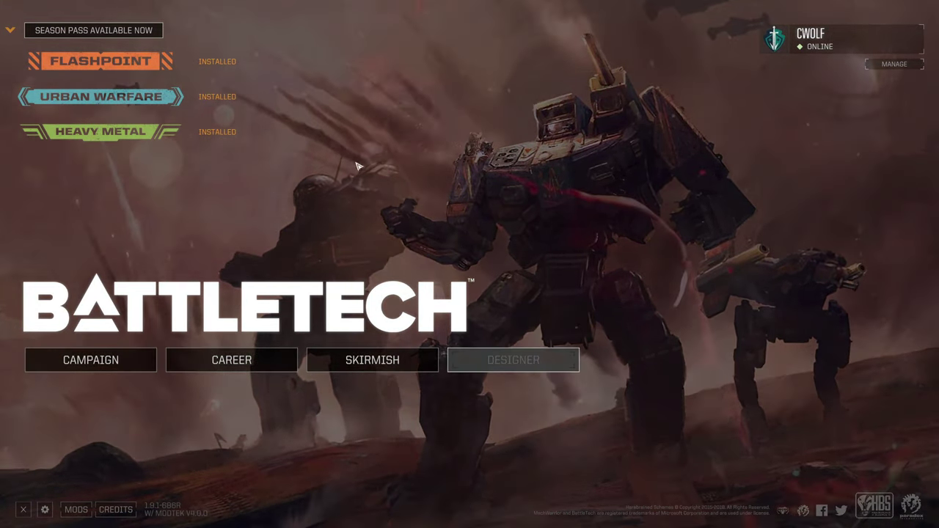
{"action": "left_click", "coordinate": [90, 59]}
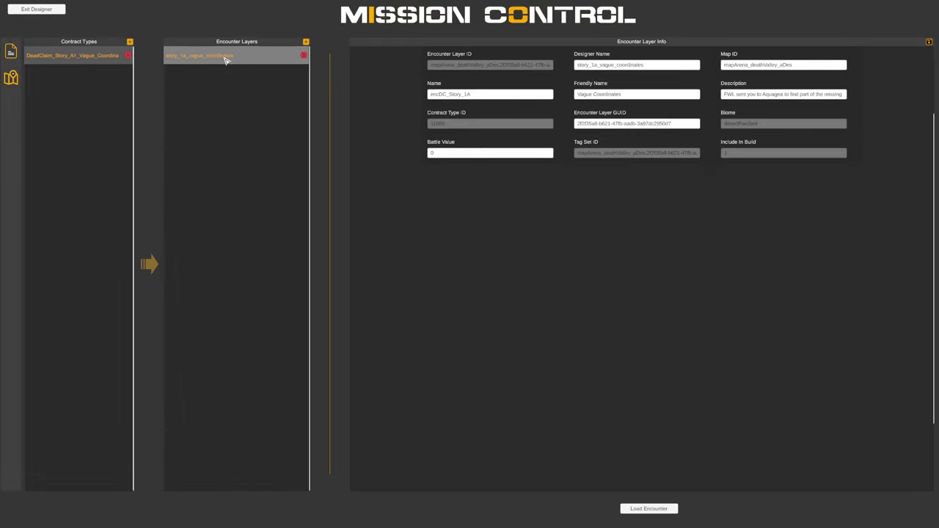
{"action": "left_click", "coordinate": [657, 511]}
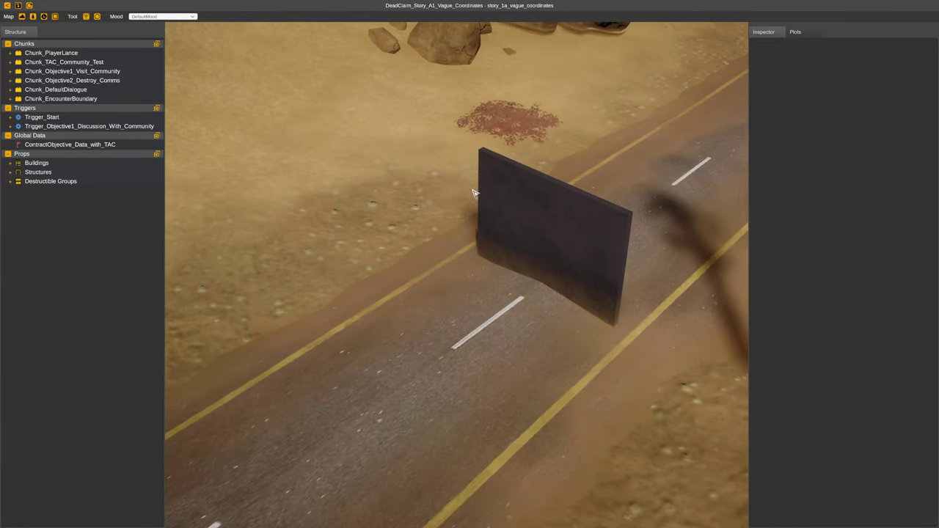
Select the warehouse standing against the road and bring the surrounding area into view.
{"action": "key", "text": "s"}
{"action": "right_click_drag", "start_coordinate": [430, 313], "coordinate": [593, 286]}
{"action": "key", "text": "w"}
{"action": "key", "text": "s"}
{"action": "key", "text": "w"}
{"action": "left_click", "coordinate": [538, 333]}
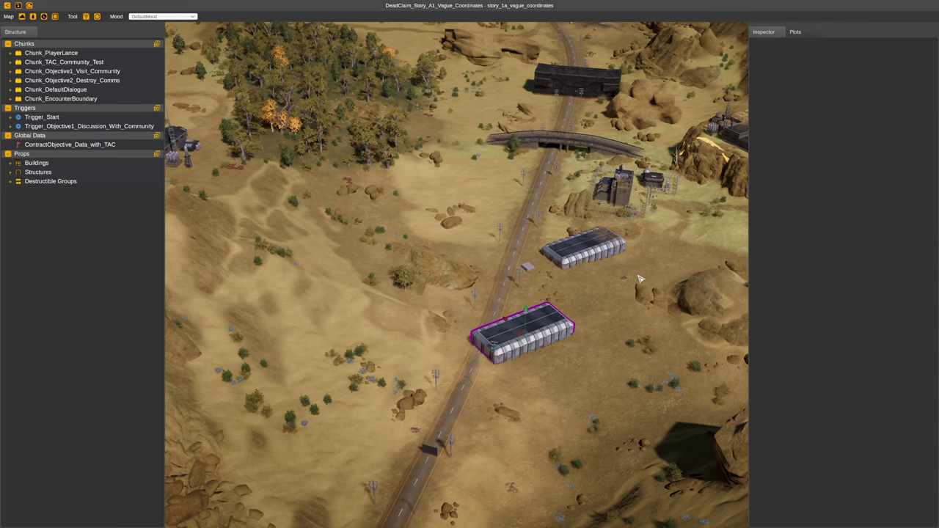
{"action": "key", "text": "f"}
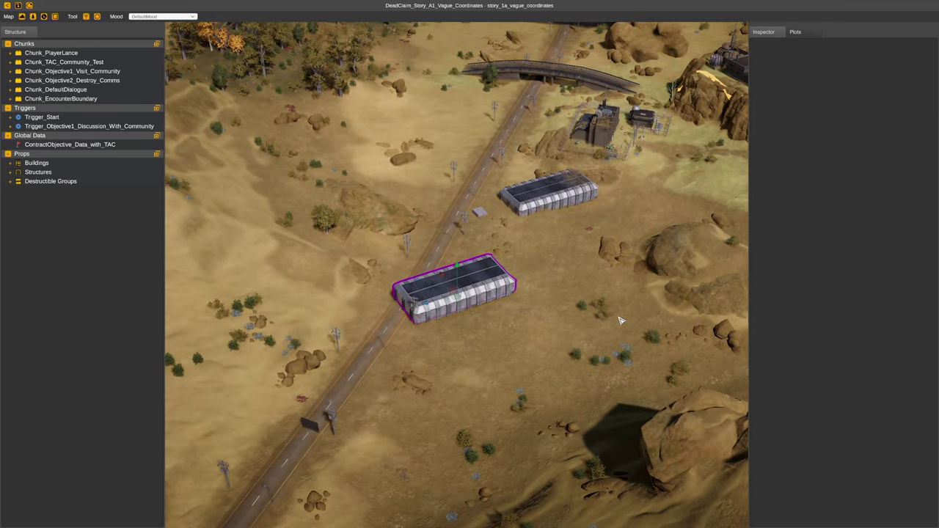
Expand the Buildings, Structures, Destructible Groups and FarmhouseAndBarns props and select WallTinyThinRectangleVariantA.
{"action": "left_click", "coordinate": [10, 162]}
{"action": "left_click", "coordinate": [9, 209]}
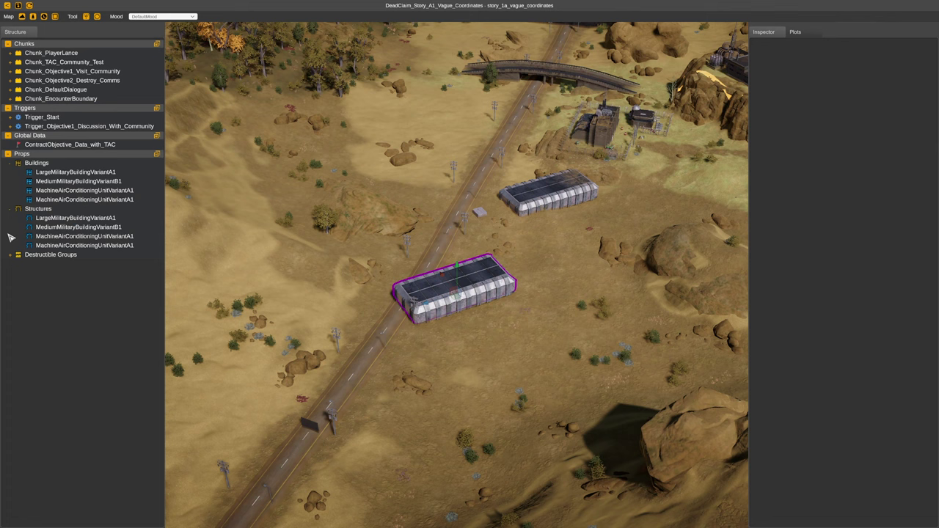
{"action": "left_click", "coordinate": [11, 254]}
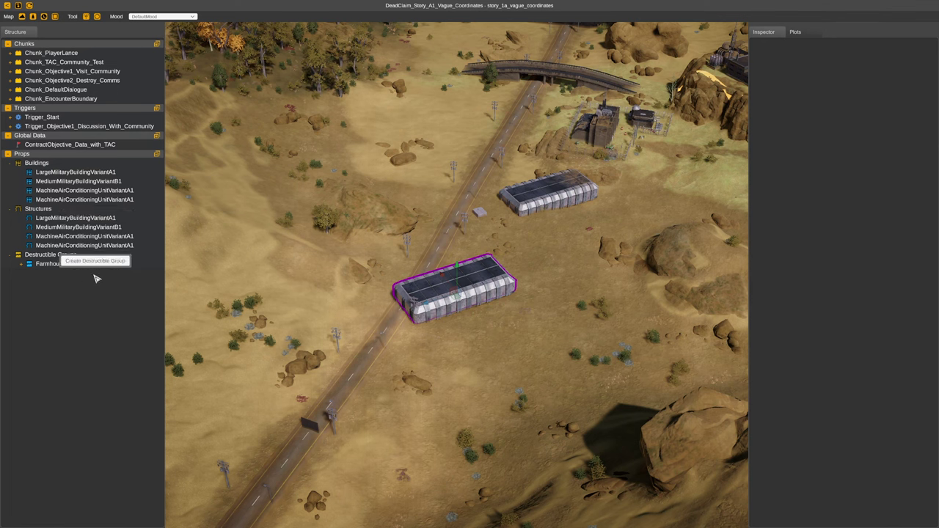
{"action": "left_click", "coordinate": [22, 264]}
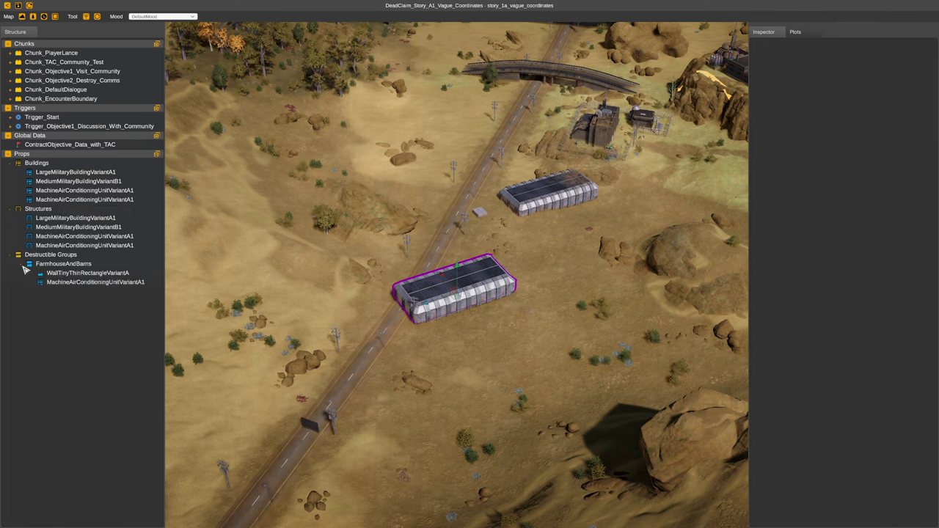
{"action": "left_click", "coordinate": [65, 273]}
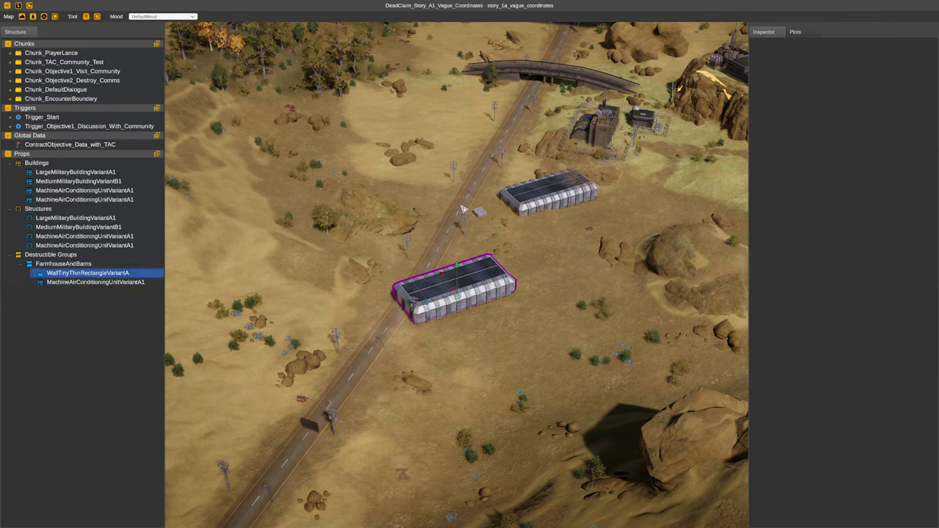
Move the nearer warehouse off the road edge onto the open ground beside it.
{"action": "right_click_drag", "start_coordinate": [347, 309], "coordinate": [339, 296]}
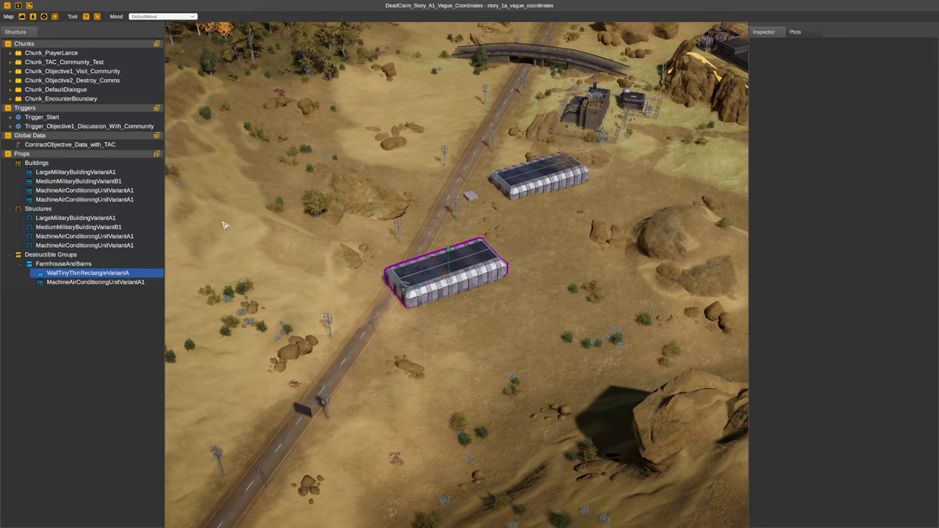
{"action": "left_click", "coordinate": [552, 185]}
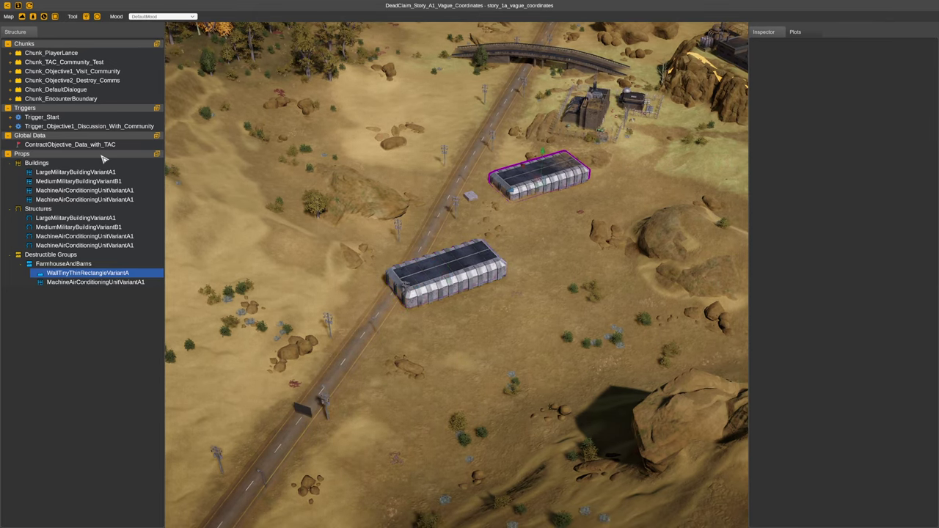
{"action": "right_click_drag", "start_coordinate": [500, 327], "coordinate": [574, 296]}
{"action": "double_click", "coordinate": [410, 356]}
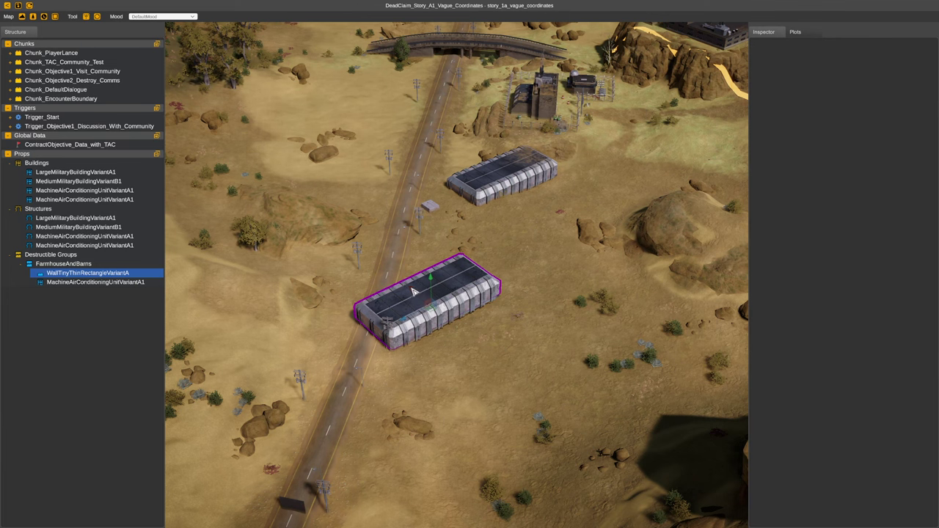
{"action": "left_click_drag", "start_coordinate": [411, 291], "coordinate": [507, 335]}
{"action": "key", "text": "d"}
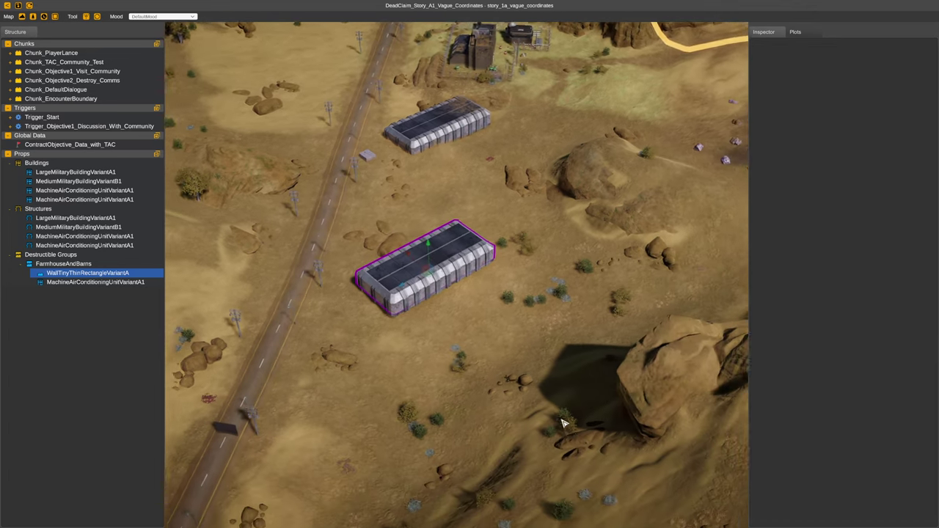
{"action": "right_click_drag", "start_coordinate": [562, 423], "coordinate": [429, 408]}
{"action": "middle_click_drag", "start_coordinate": [430, 409], "coordinate": [554, 380]}
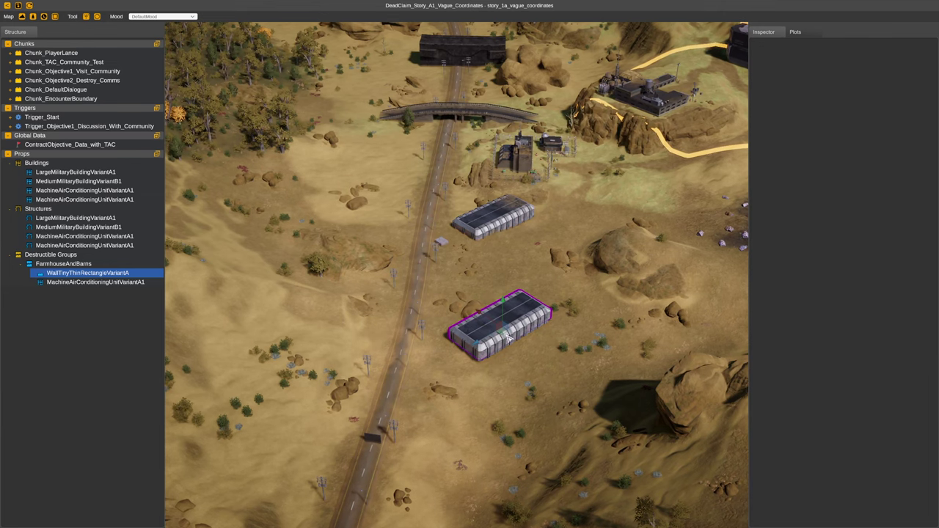
{"action": "left_click_drag", "start_coordinate": [502, 332], "coordinate": [492, 336]}
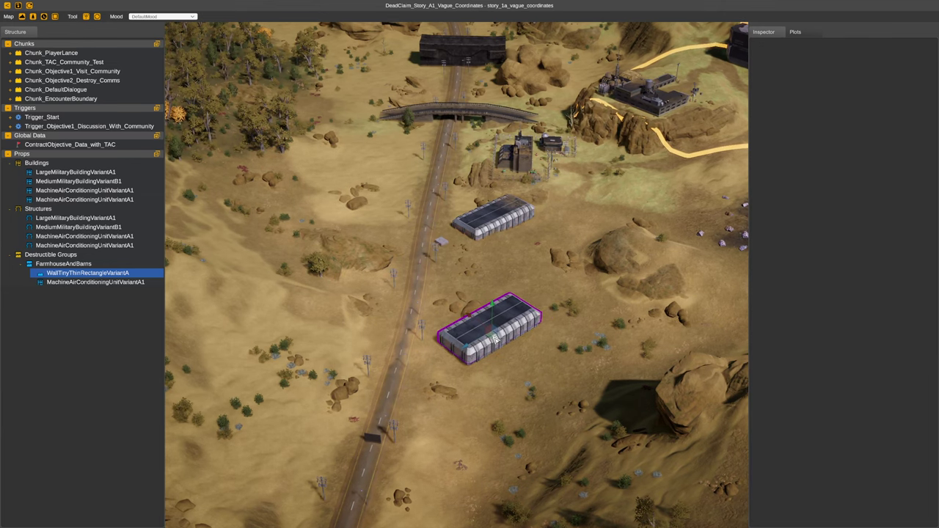
Rotate the nearer warehouse so that one short end faces the road.
{"action": "left_click", "coordinate": [98, 16]}
{"action": "left_click_drag", "start_coordinate": [503, 352], "coordinate": [455, 353]}
{"action": "key", "text": "r"}
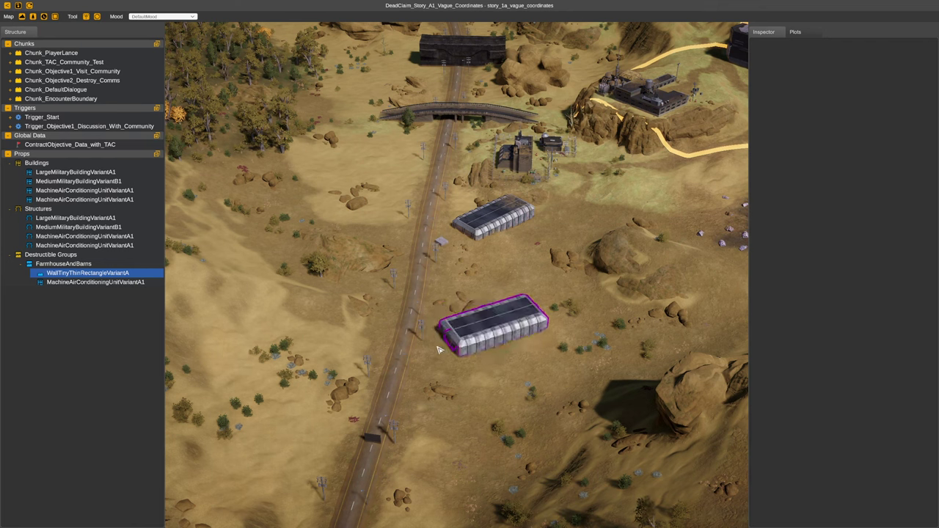
{"action": "key", "text": "r"}
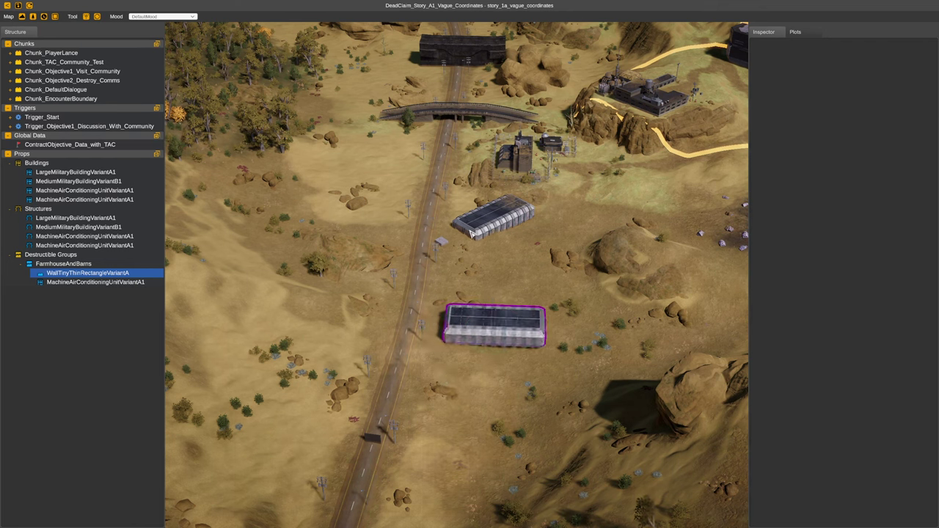
Move the farther warehouse closer to the one just rotated, keeping it beside the road.
{"action": "left_click", "coordinate": [503, 234]}
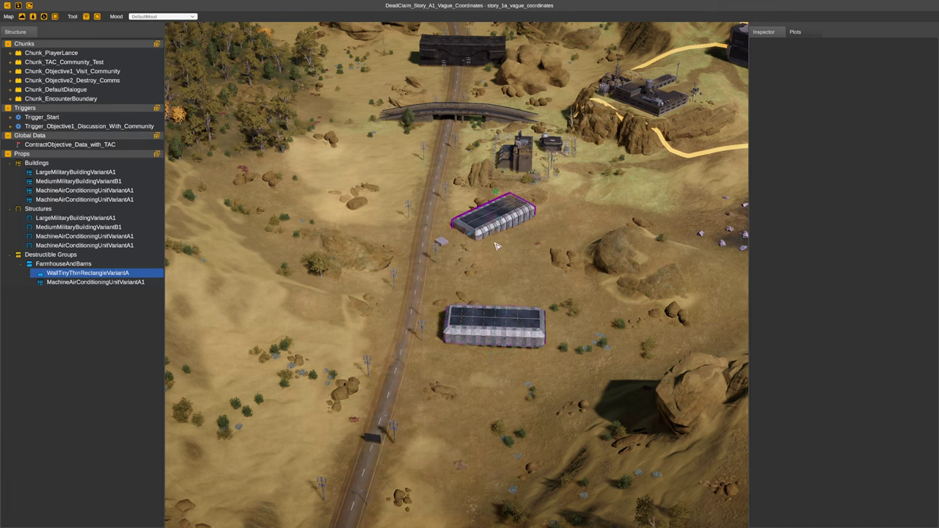
{"action": "left_click_drag", "start_coordinate": [501, 198], "coordinate": [491, 248]}
{"action": "right_click_drag", "start_coordinate": [510, 278], "coordinate": [530, 222]}
{"action": "key", "text": "w"}
{"action": "key", "text": "w"}
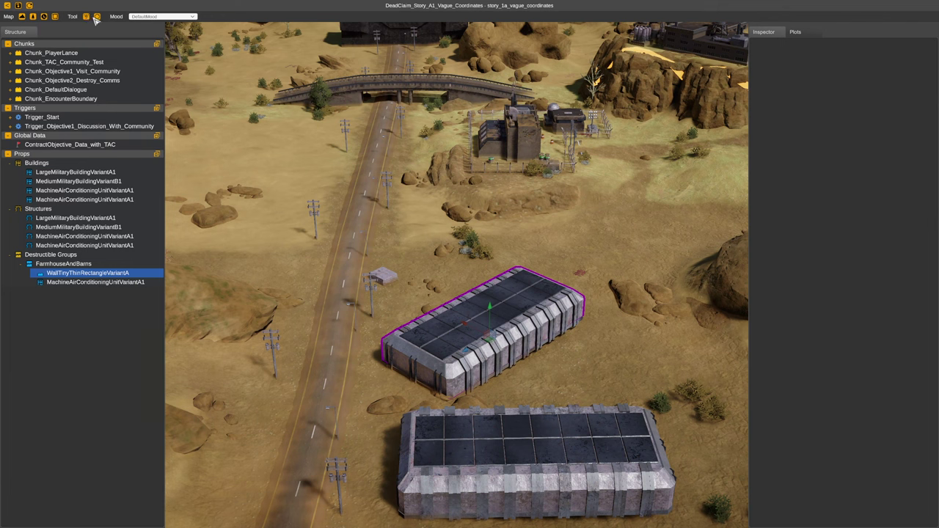
Rotate the second warehouse until it lies parallel to the first one.
{"action": "left_click_drag", "start_coordinate": [502, 357], "coordinate": [474, 339]}
{"action": "left_click", "coordinate": [86, 16]}
{"action": "left_click_drag", "start_coordinate": [507, 308], "coordinate": [508, 313]}
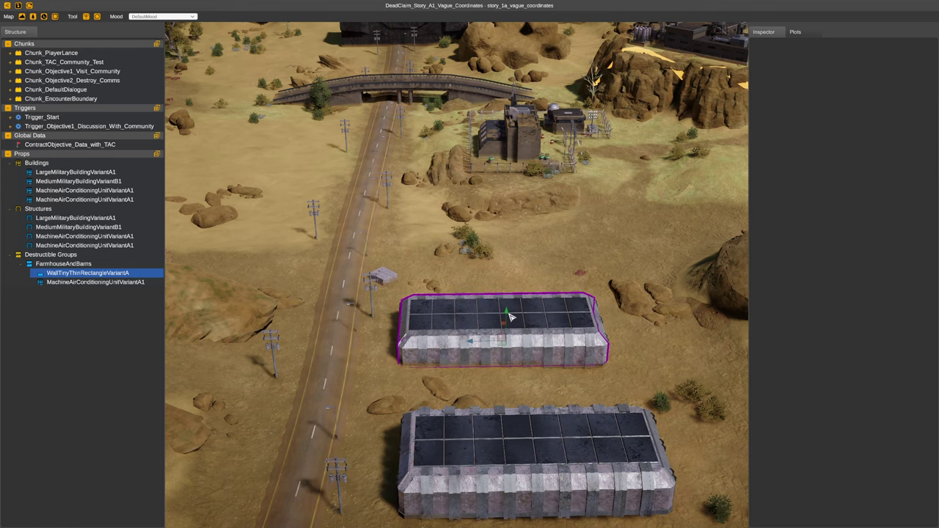
Turn the second warehouse around so that its doors face the road.
{"action": "left_click", "coordinate": [467, 277]}
{"action": "key", "text": "a"}
{"action": "right_click_drag", "start_coordinate": [410, 303], "coordinate": [601, 322]}
{"action": "key", "text": "d"}
{"action": "scroll", "coordinate": [600, 321], "scroll_direction": "down", "scroll_amount": 3}
{"action": "left_click", "coordinate": [435, 192]}
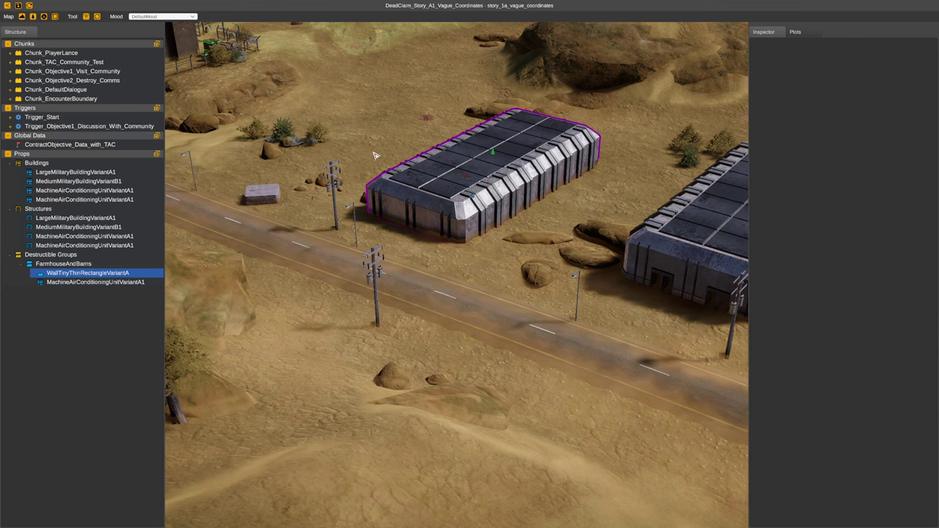
{"action": "key", "text": "e"}
{"action": "left_click_drag", "start_coordinate": [524, 197], "coordinate": [442, 183]}
{"action": "key", "text": "ctrl+z"}
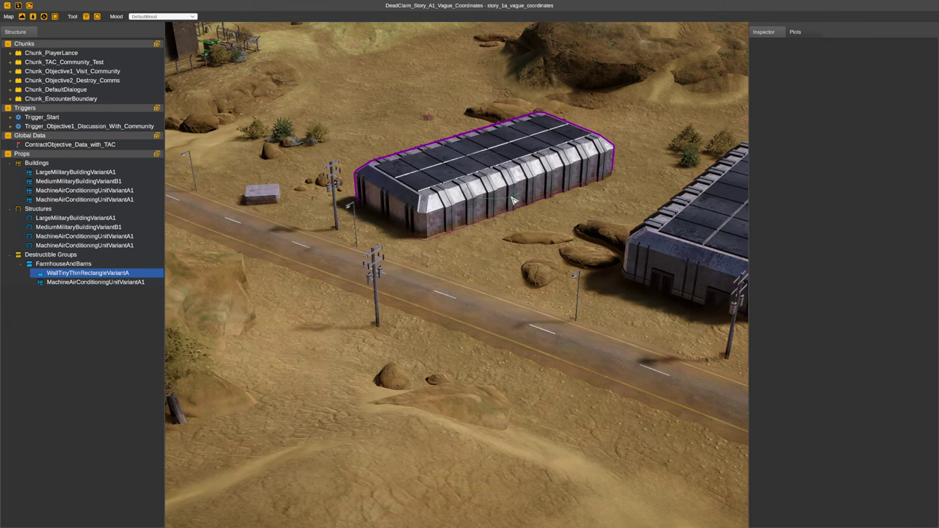
{"action": "left_click_drag", "start_coordinate": [514, 199], "coordinate": [457, 202]}
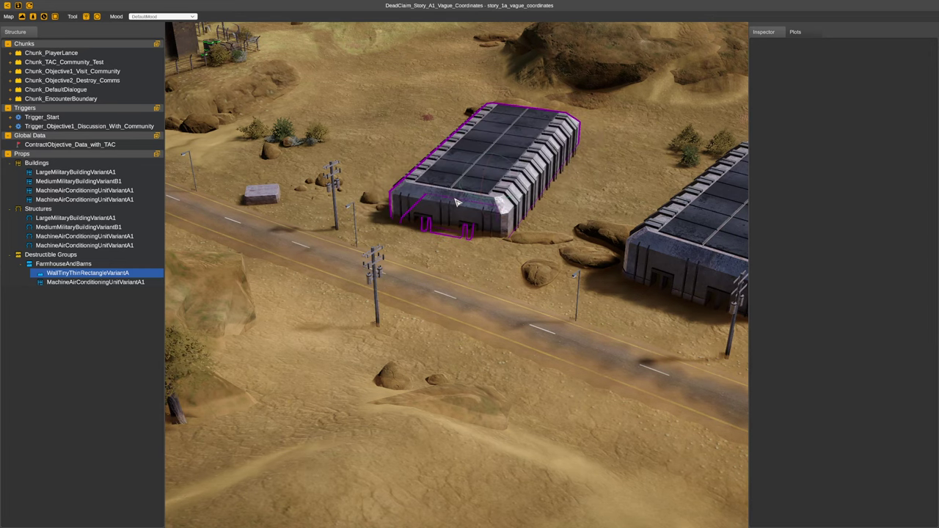
Fine-tune the second warehouse's rotation to line it up with the neighbouring warehouse.
{"action": "key", "text": "r"}
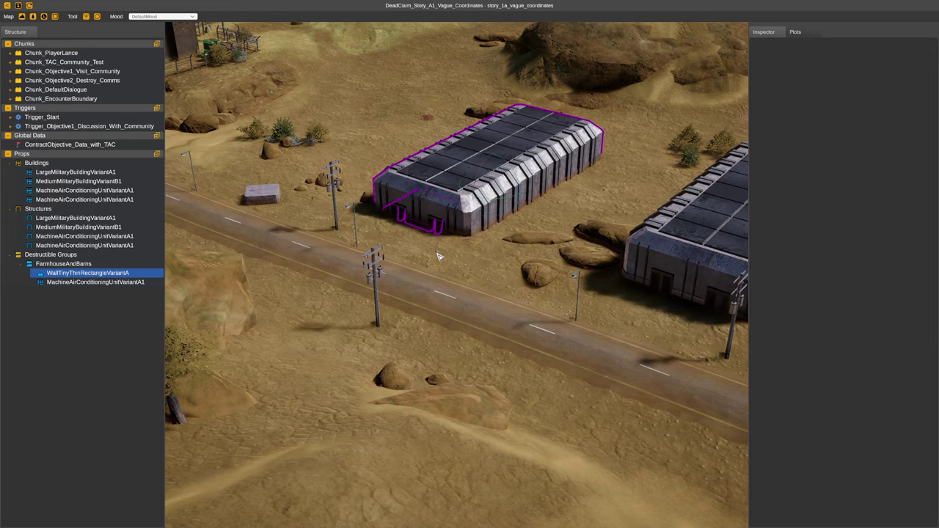
{"action": "middle_click_drag", "start_coordinate": [440, 257], "coordinate": [411, 248]}
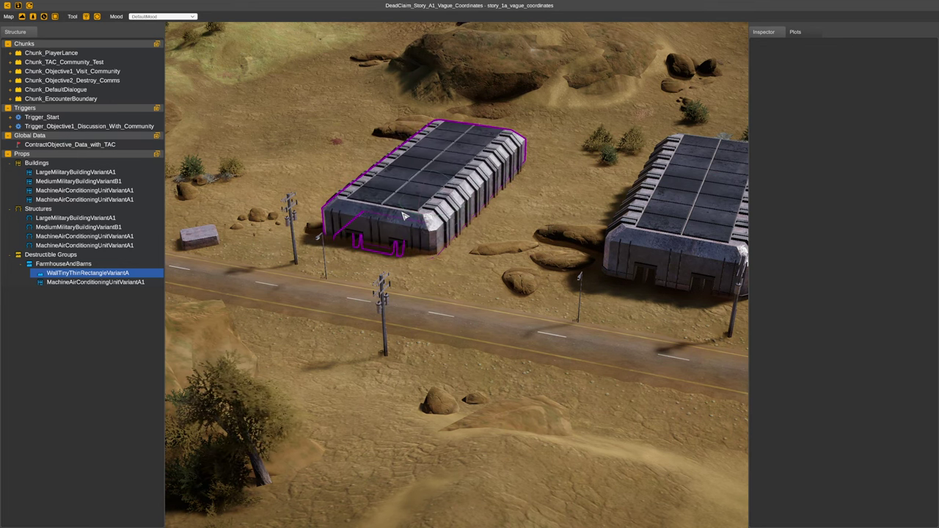
{"action": "key", "text": "r"}
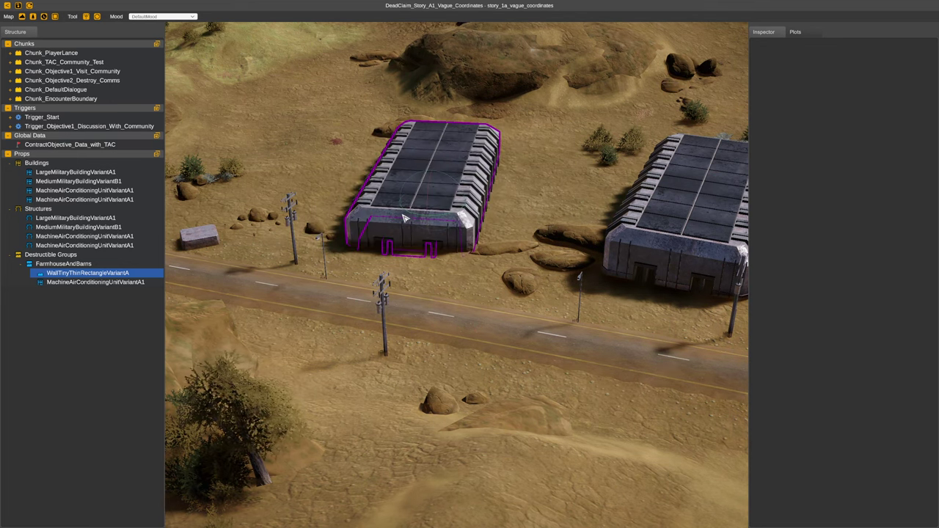
{"action": "left_click_drag", "start_coordinate": [403, 215], "coordinate": [404, 215]}
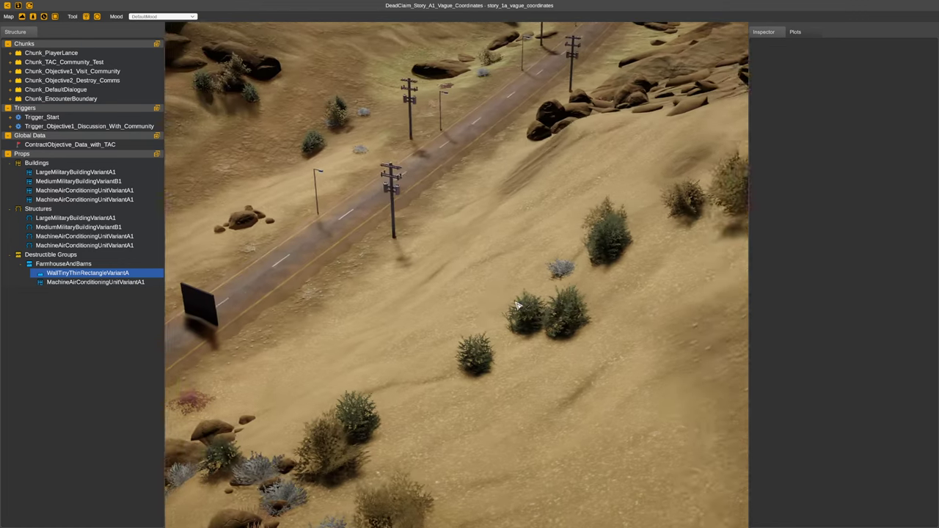
Raise the large dark wall spanning the road beyond the bridge until its buried lower part stands above ground.
{"action": "middle_click_drag", "start_coordinate": [517, 305], "coordinate": [3, 348]}
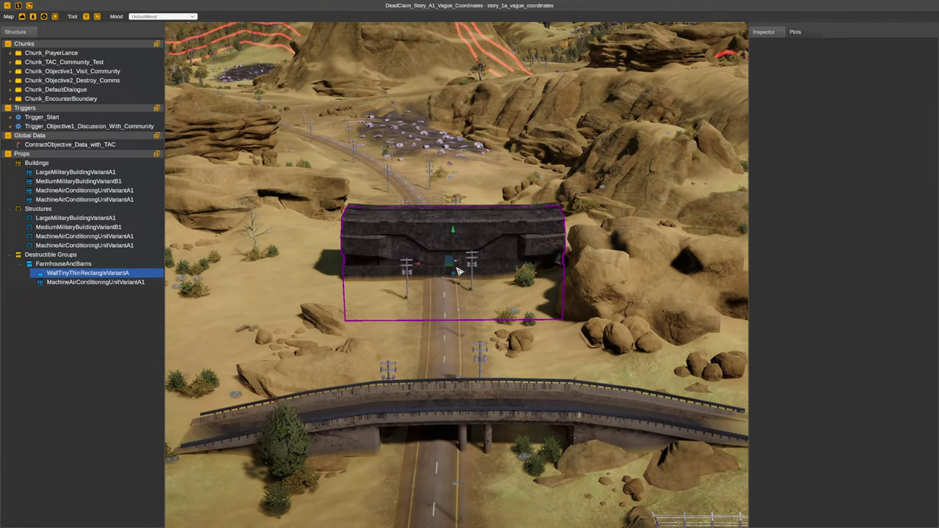
{"action": "left_click_drag", "start_coordinate": [457, 271], "coordinate": [464, 189]}
{"action": "right_click_drag", "start_coordinate": [474, 292], "coordinate": [487, 307]}
{"action": "left_click_drag", "start_coordinate": [463, 170], "coordinate": [463, 179]}
{"action": "left_click", "coordinate": [470, 313]}
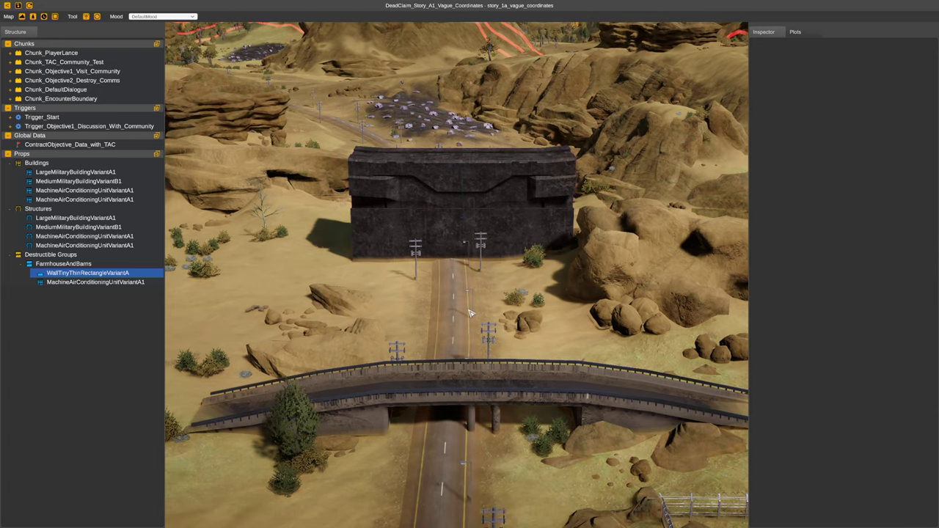
Select the bridge that crosses over the road in front of the dark wall.
{"action": "mouse_move", "coordinate": [470, 312]}
{"action": "right_mouse_down"}
{"action": "mouse_move", "coordinate": [457, 322]}
{"action": "mouse_move", "coordinate": [464, 334]}
{"action": "mouse_move", "coordinate": [486, 318]}
{"action": "right_mouse_up"}
{"action": "key", "text": "s"}
{"action": "right_click_drag", "start_coordinate": [512, 367], "coordinate": [534, 369]}
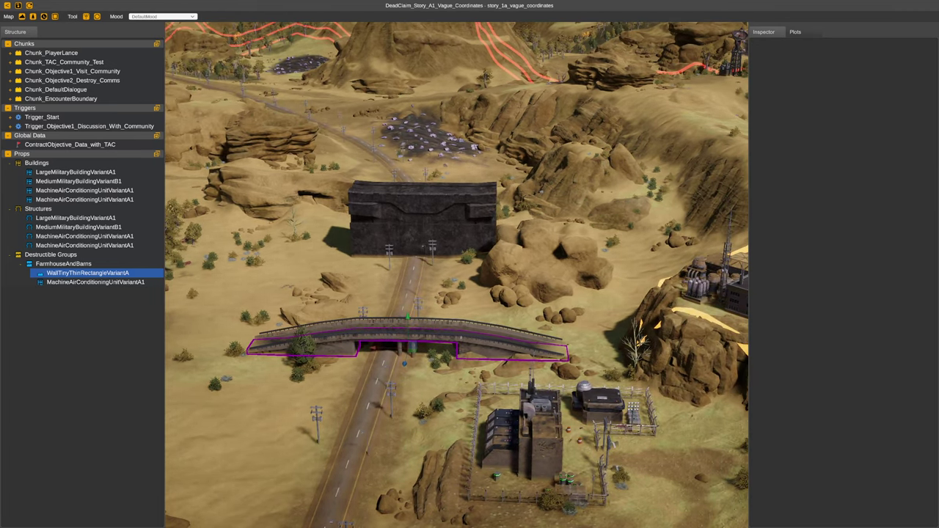